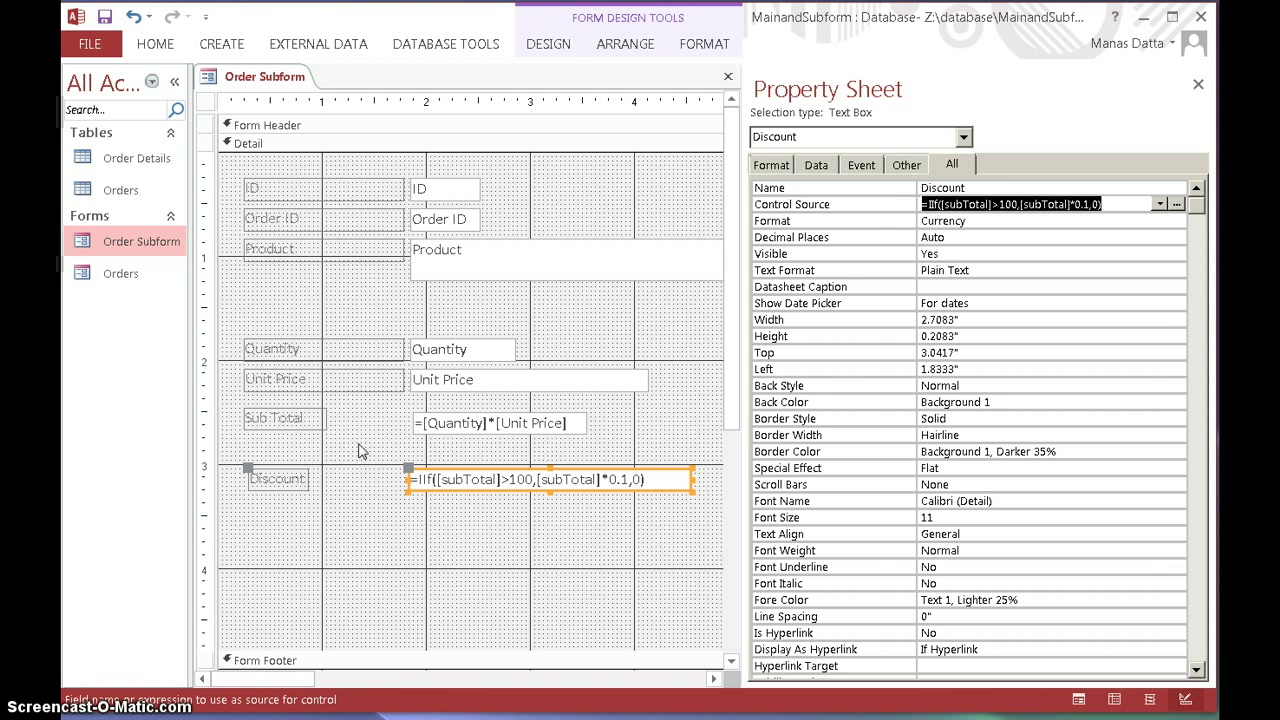
Step: Select the Discount text box on the Order Subform design
click(490, 433)
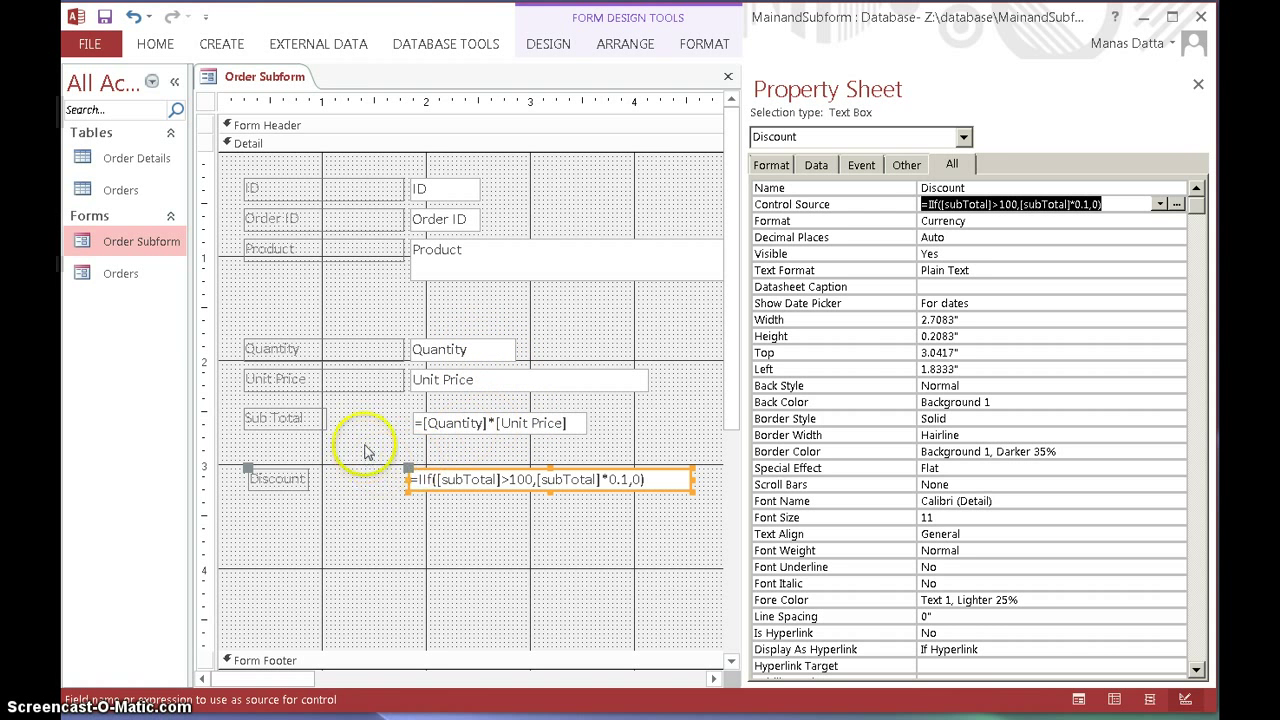
click(409, 470)
right_click(409, 470)
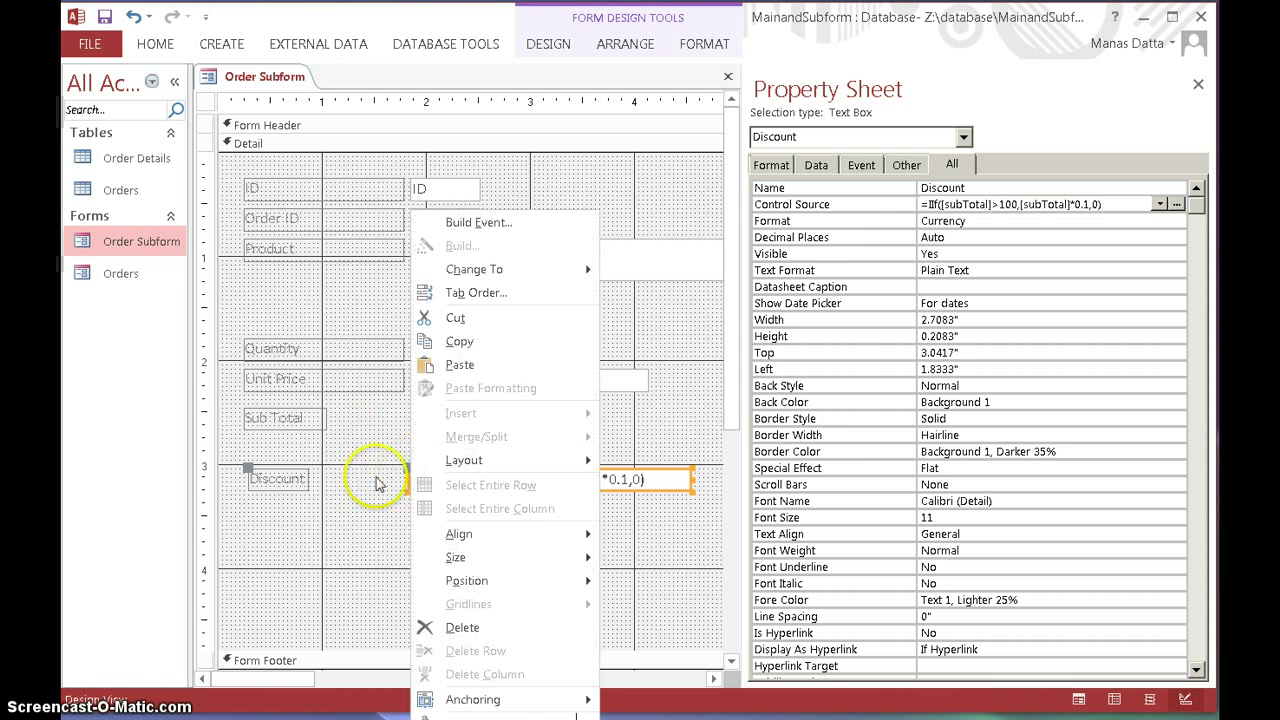
click(375, 483)
click(412, 479)
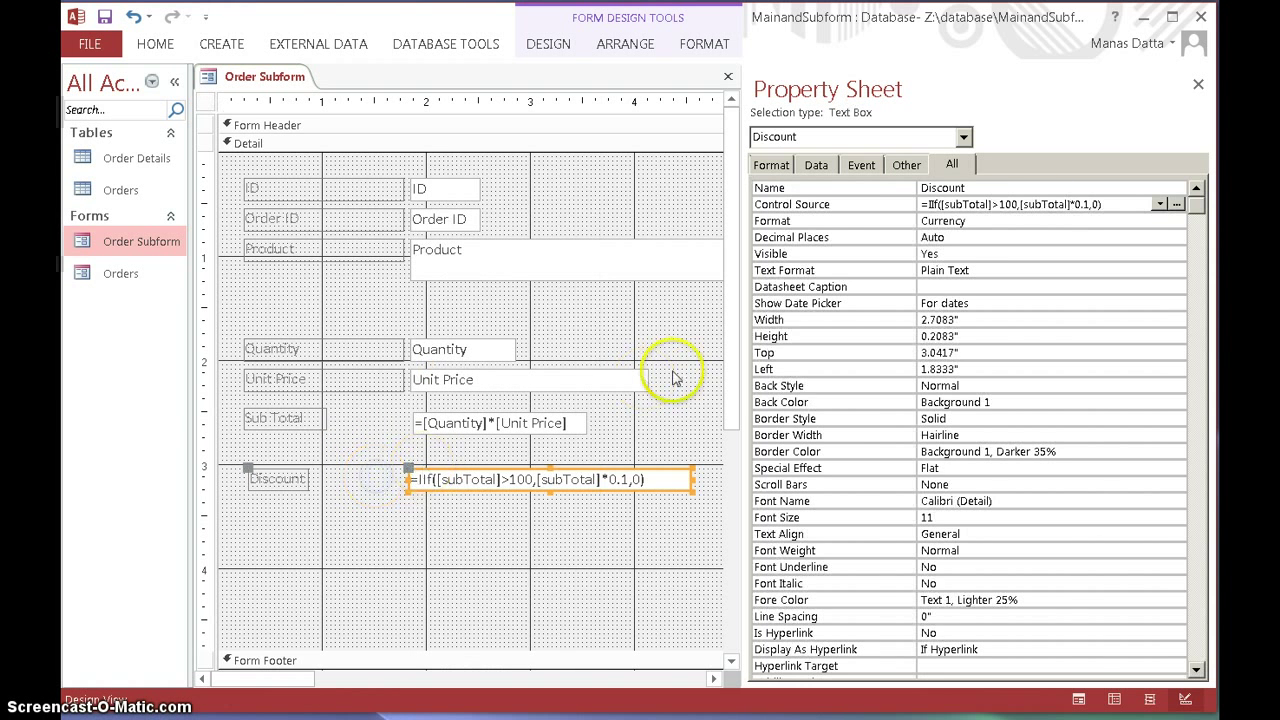
Step: Keep the Discount text box's format set to Currency
click(973, 220)
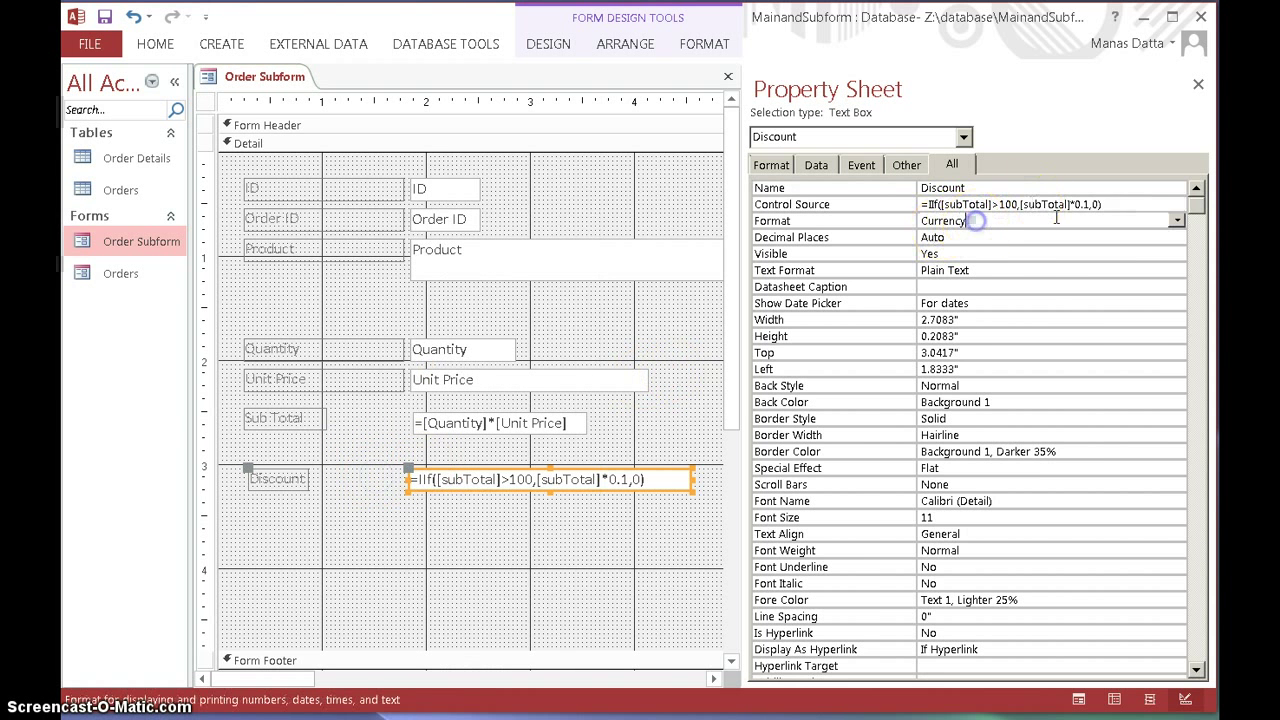
click(1177, 220)
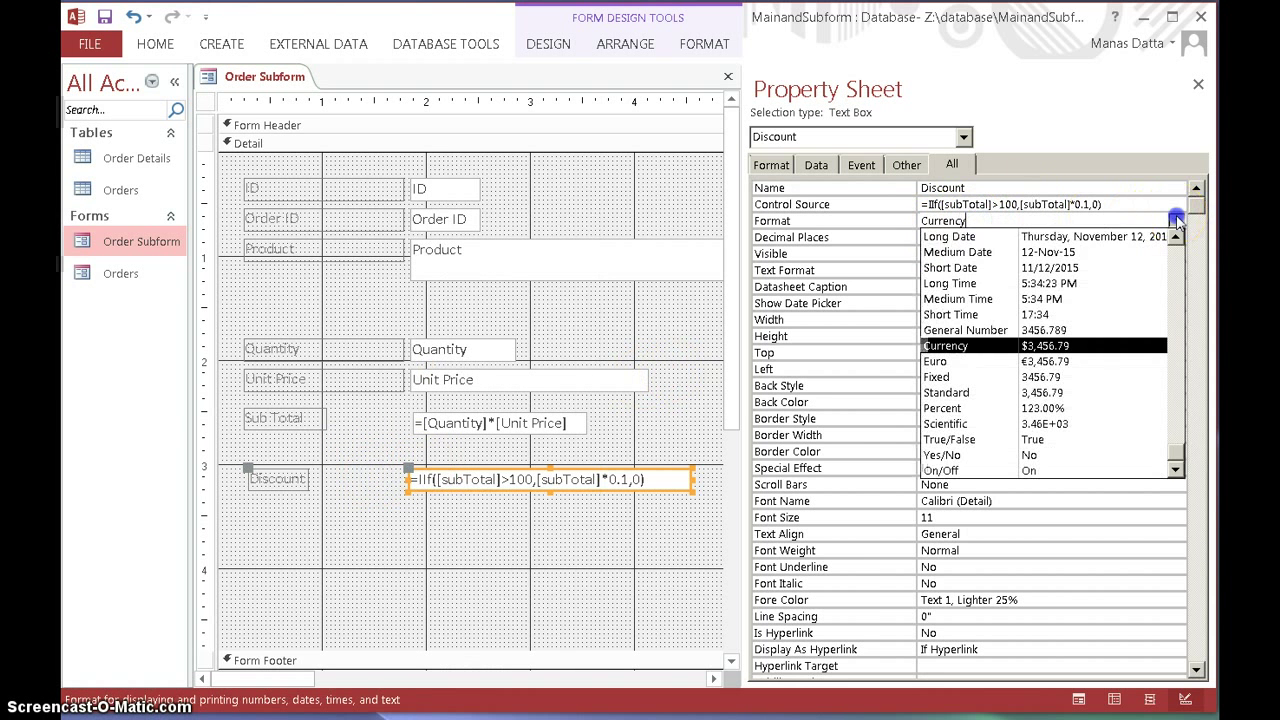
click(950, 345)
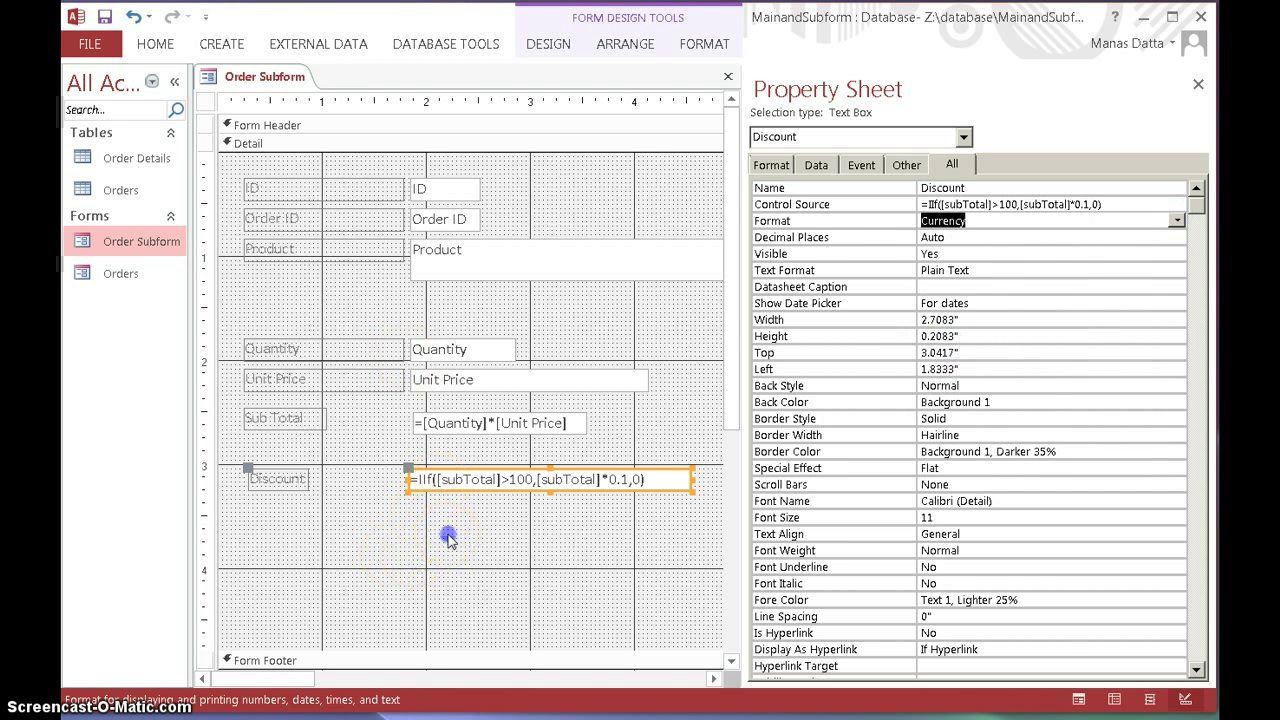
click(424, 483)
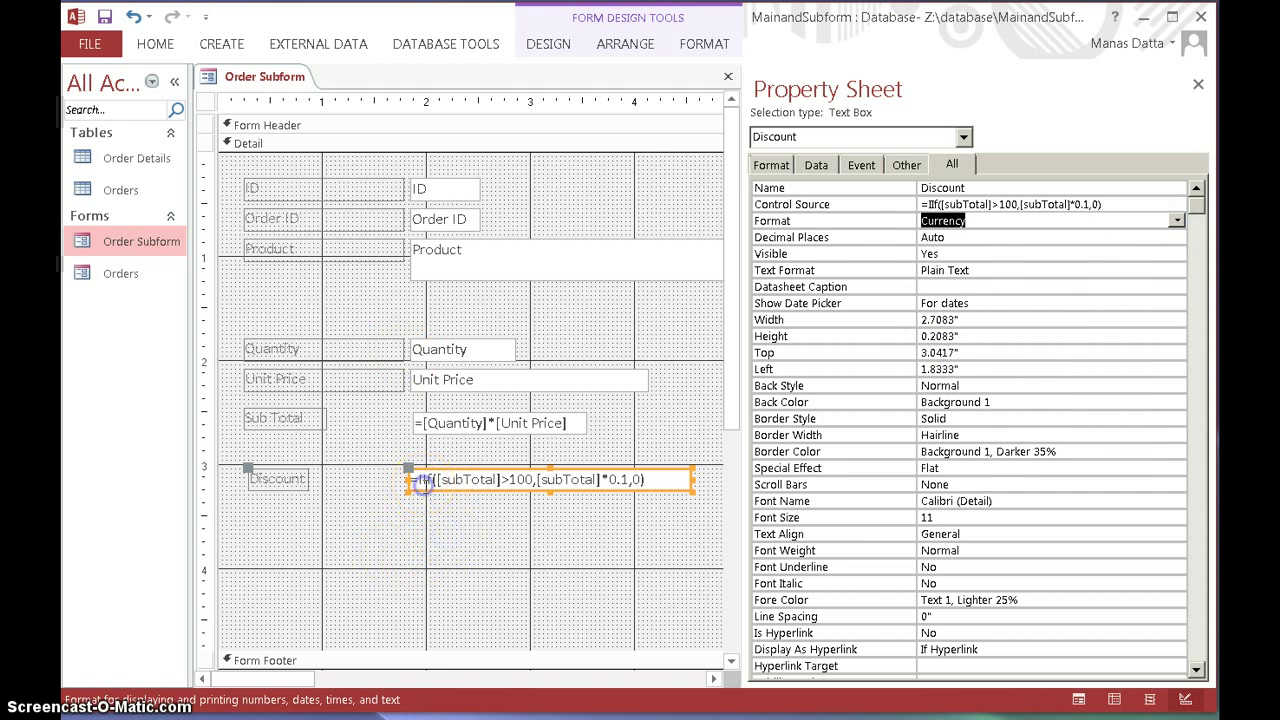
click(513, 483)
Step: Replace the Discount control source, starting =iif(([subTotal]>100 and [Quantity] >50)
click(1143, 205)
click(1177, 204)
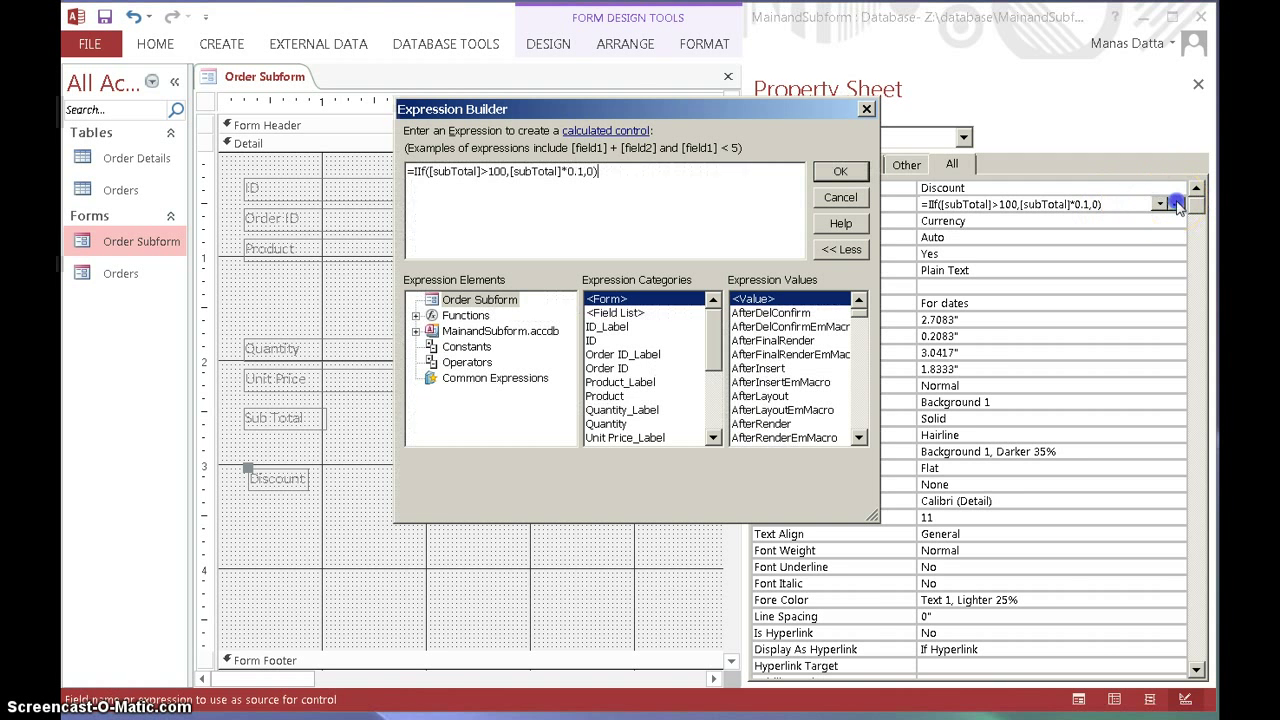
key(ctrl+a)
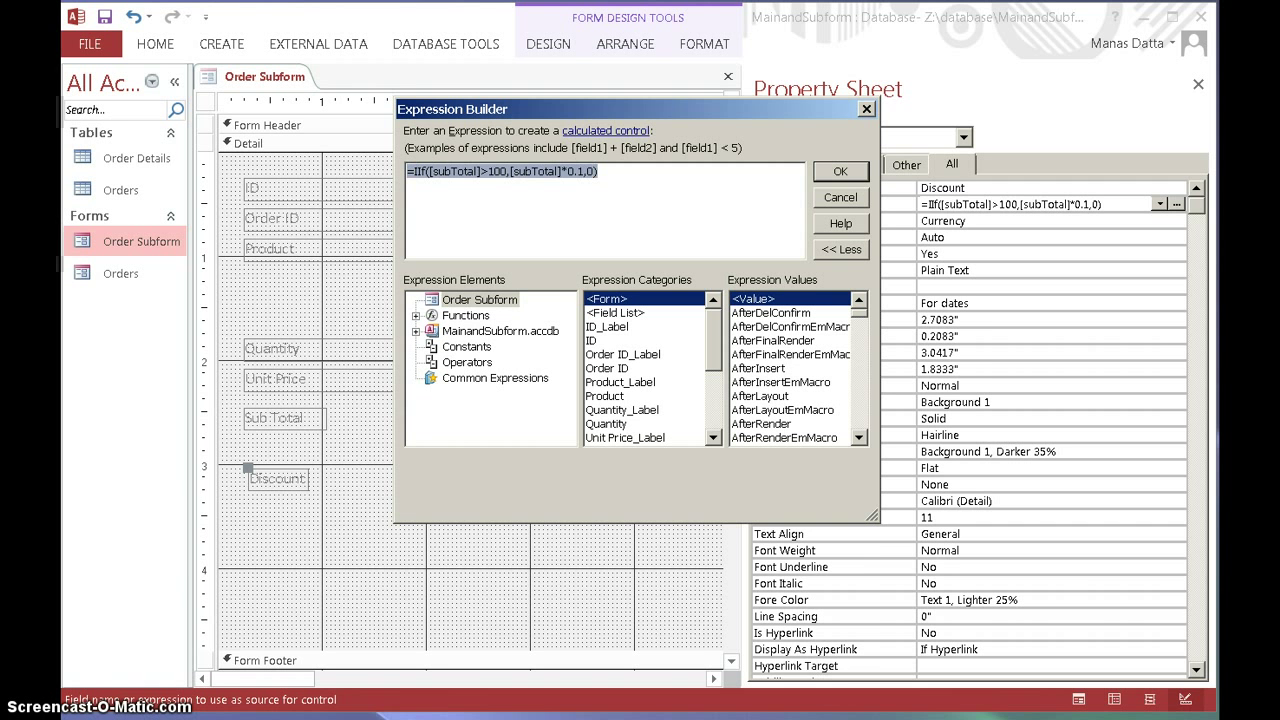
text(=iif)
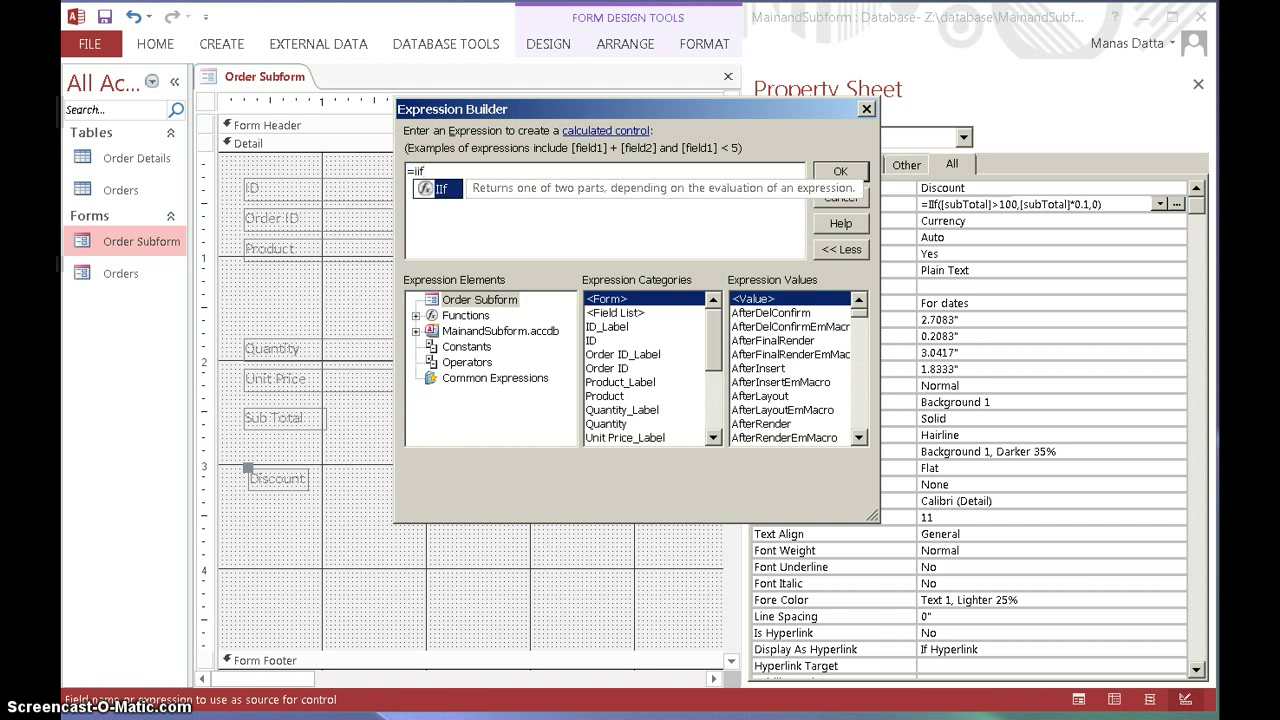
text(()
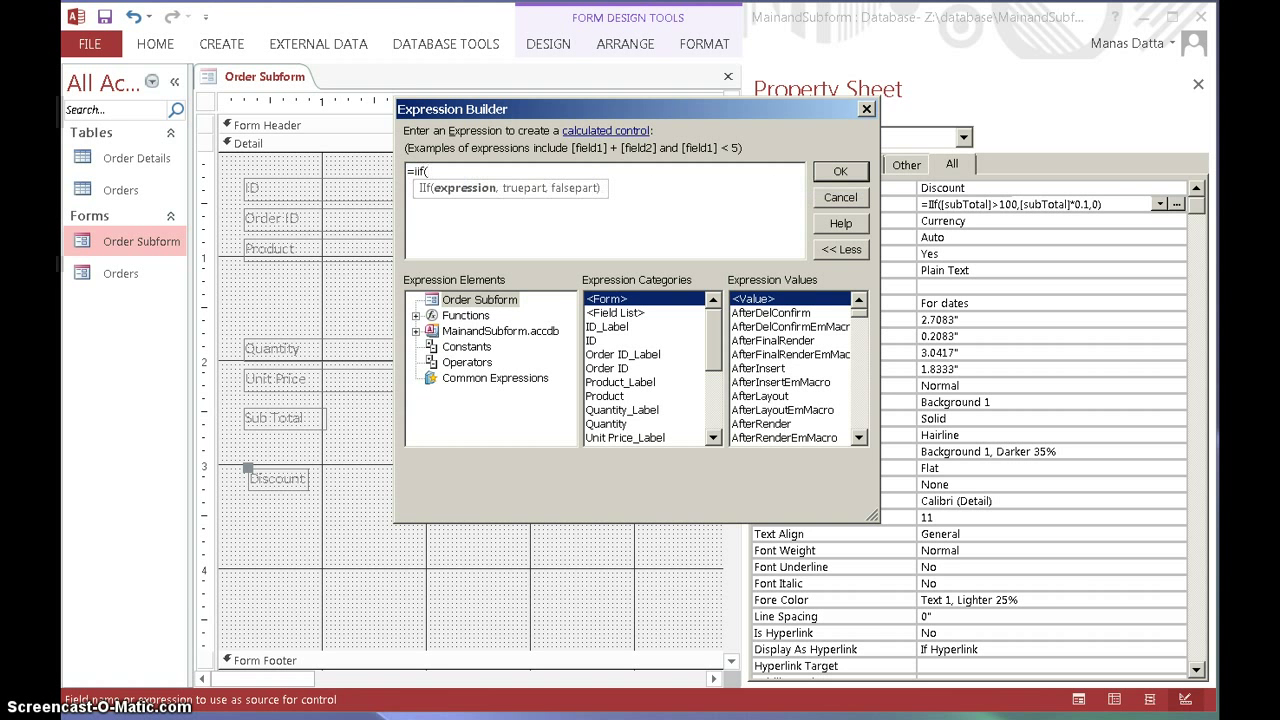
text(([subToal)
key(BackSpace)
key(BackSpace)
text(ta)
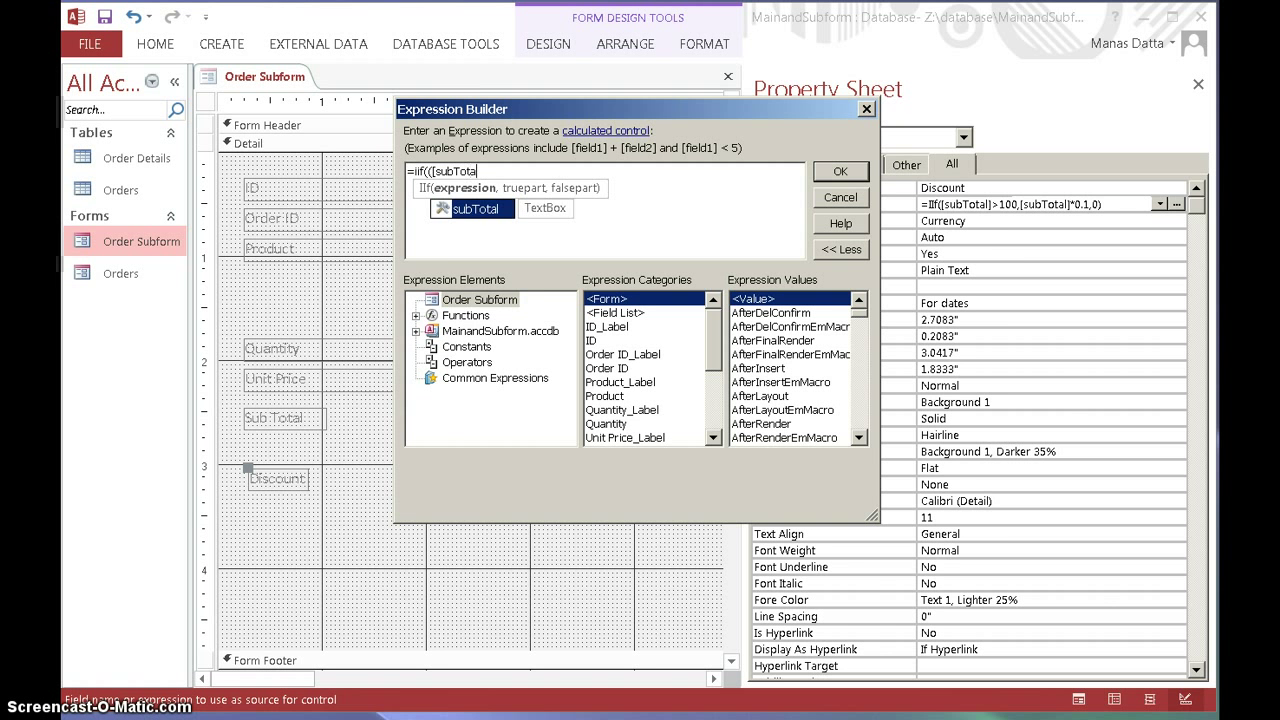
text(l])
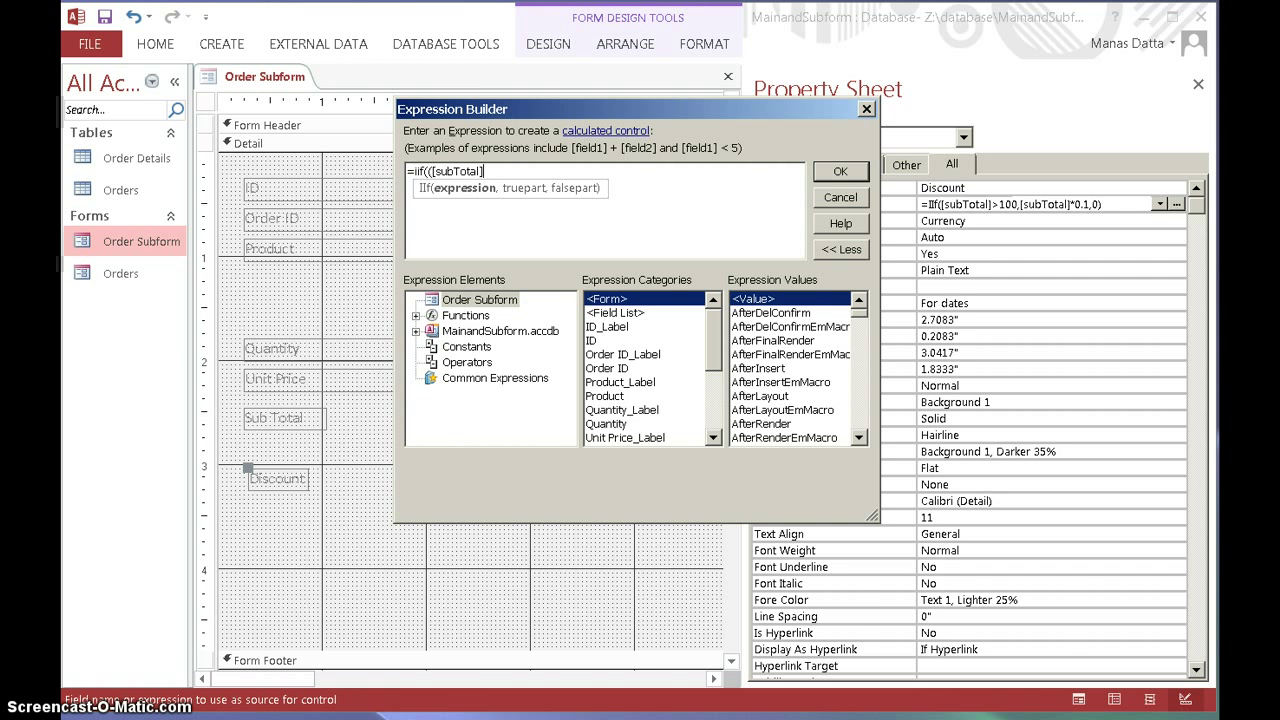
text(>100 and [Quantity)
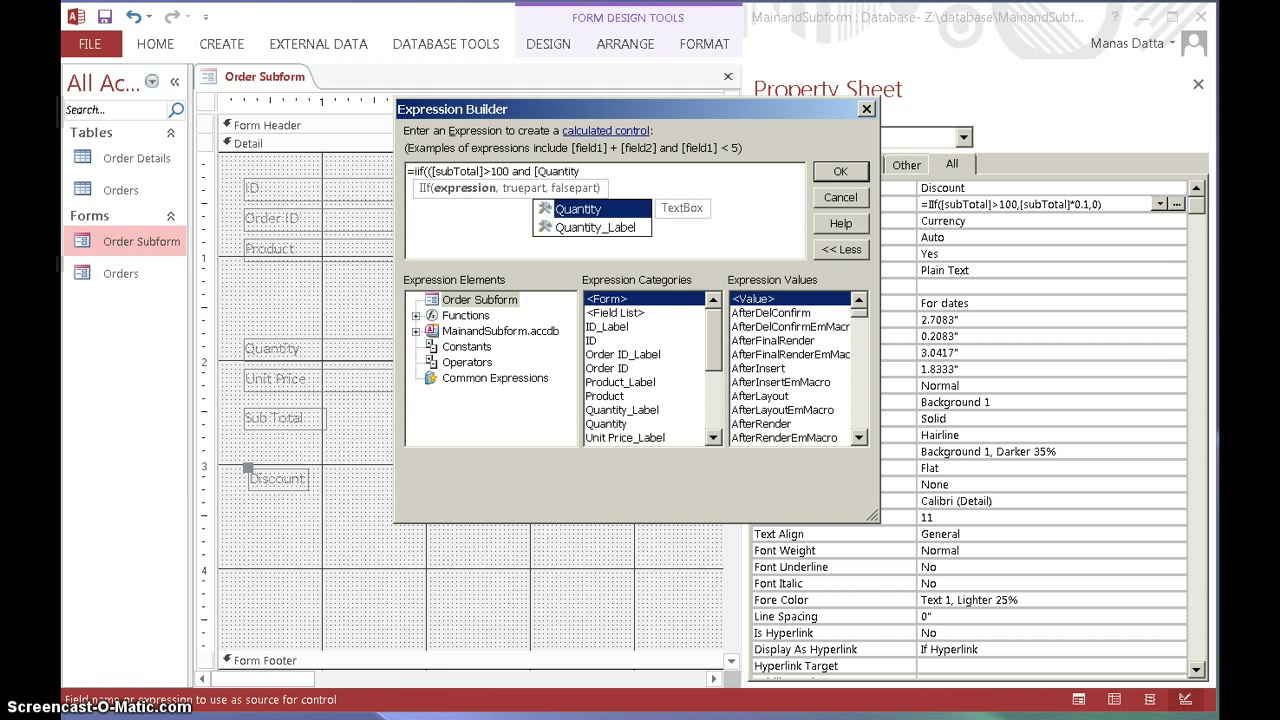
text(])
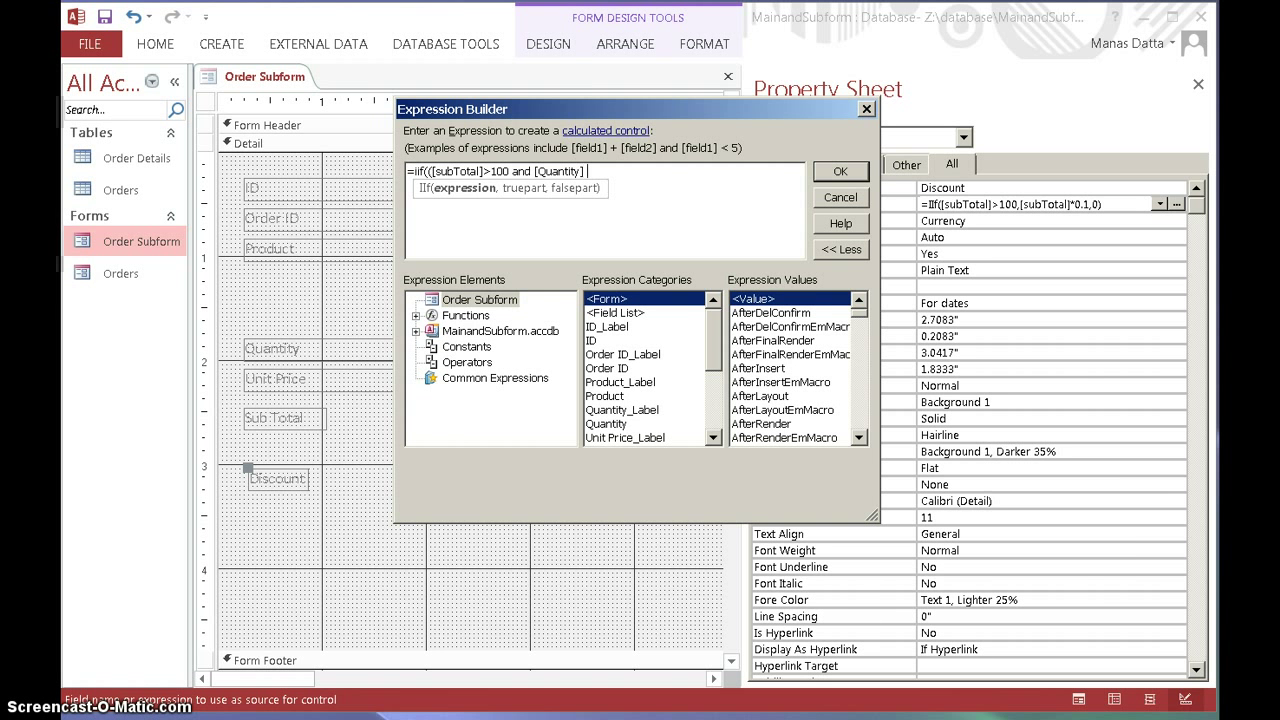
text(>50))
Step: Finish the IIf with true part [subTotal]*.1 and false part 0
text(,[subTotal]*.1)
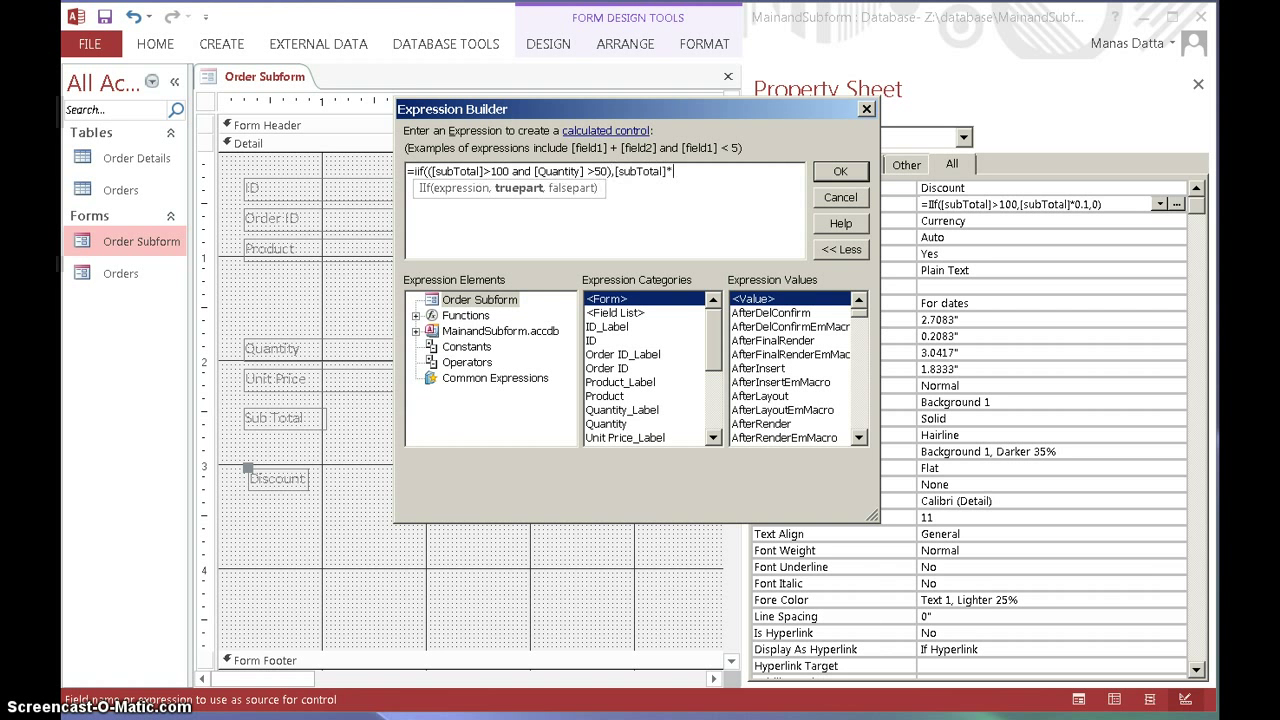
text(,)
text(0))
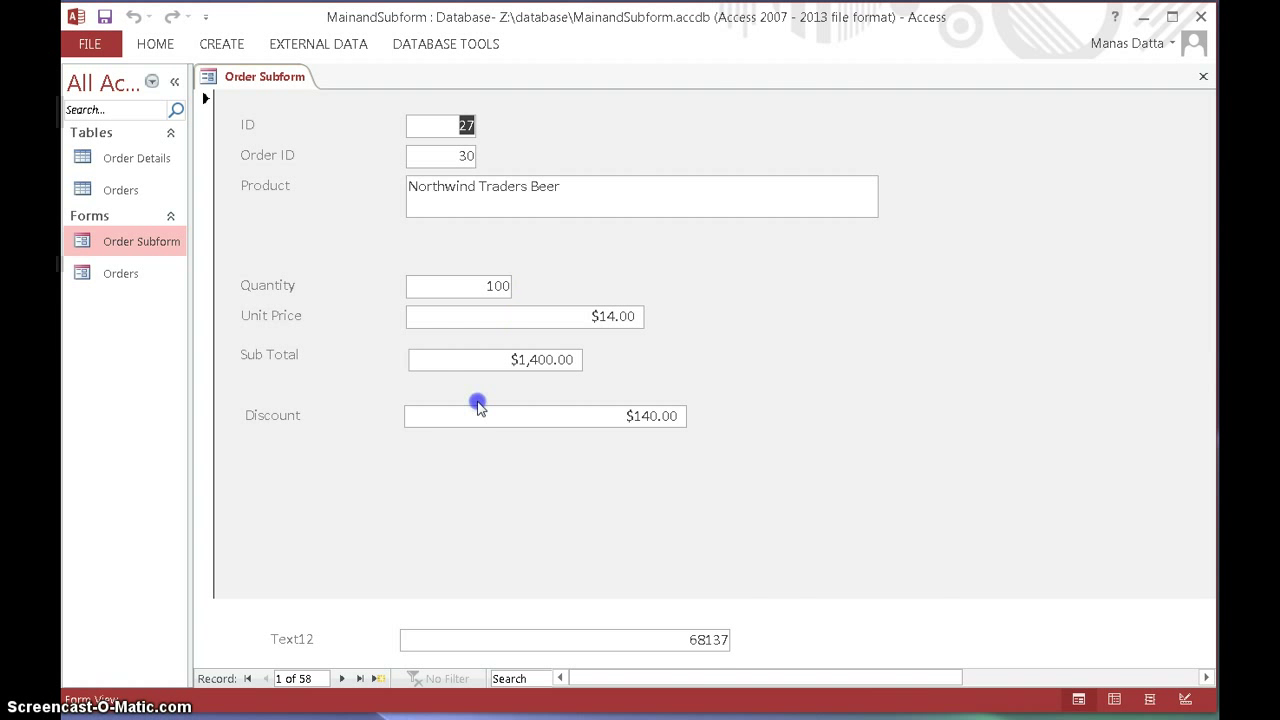
Step: Switch the Order Subform back to Design View with the Alt+H, W, D shortcut
key(alt+h)
key(w)
key(d)
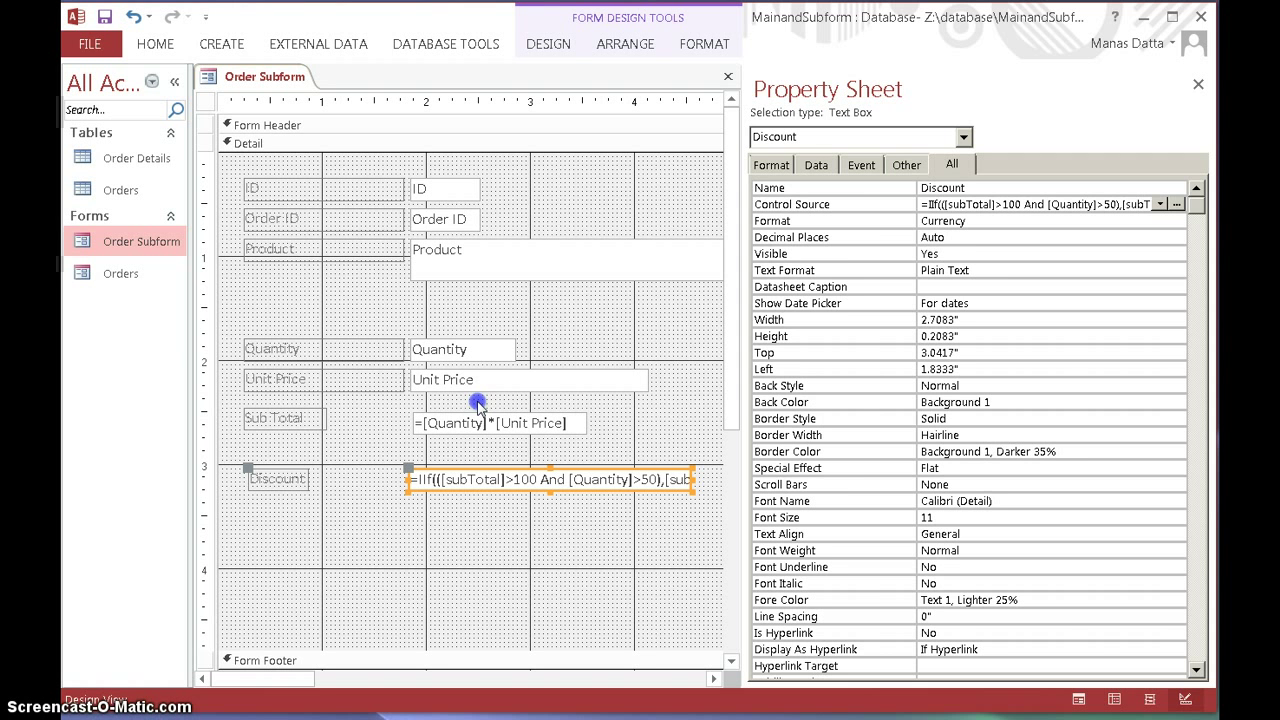
Step: Select the Discount text box and bring up the Order Subform's view options
click(528, 482)
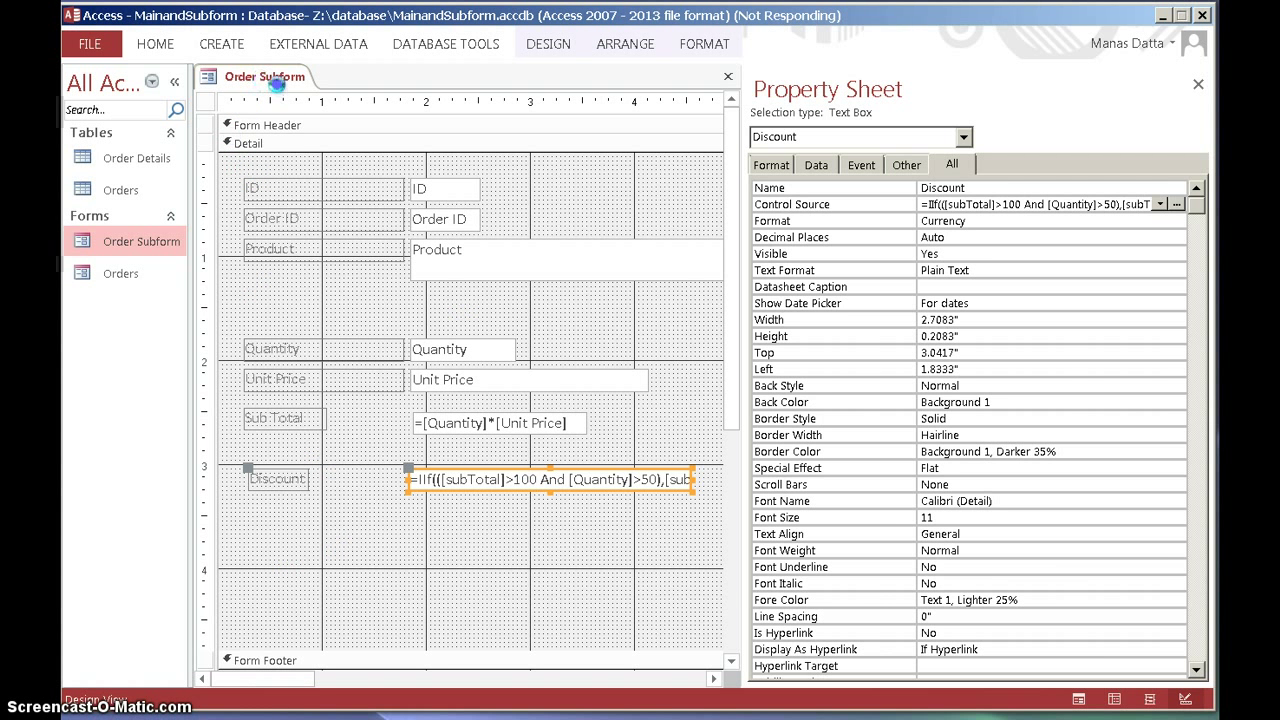
right_click(268, 80)
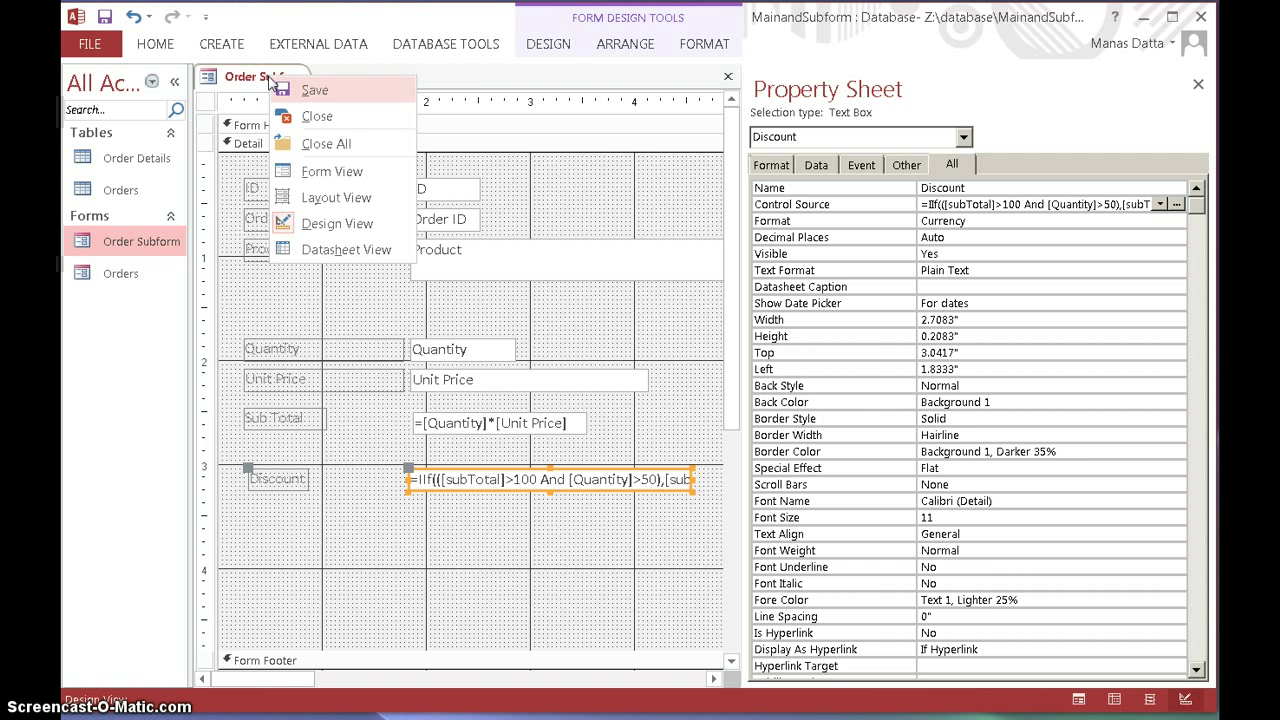
Step: Switch to Form View and advance to record 11 of 58, showing a $193.00 discount
click(324, 171)
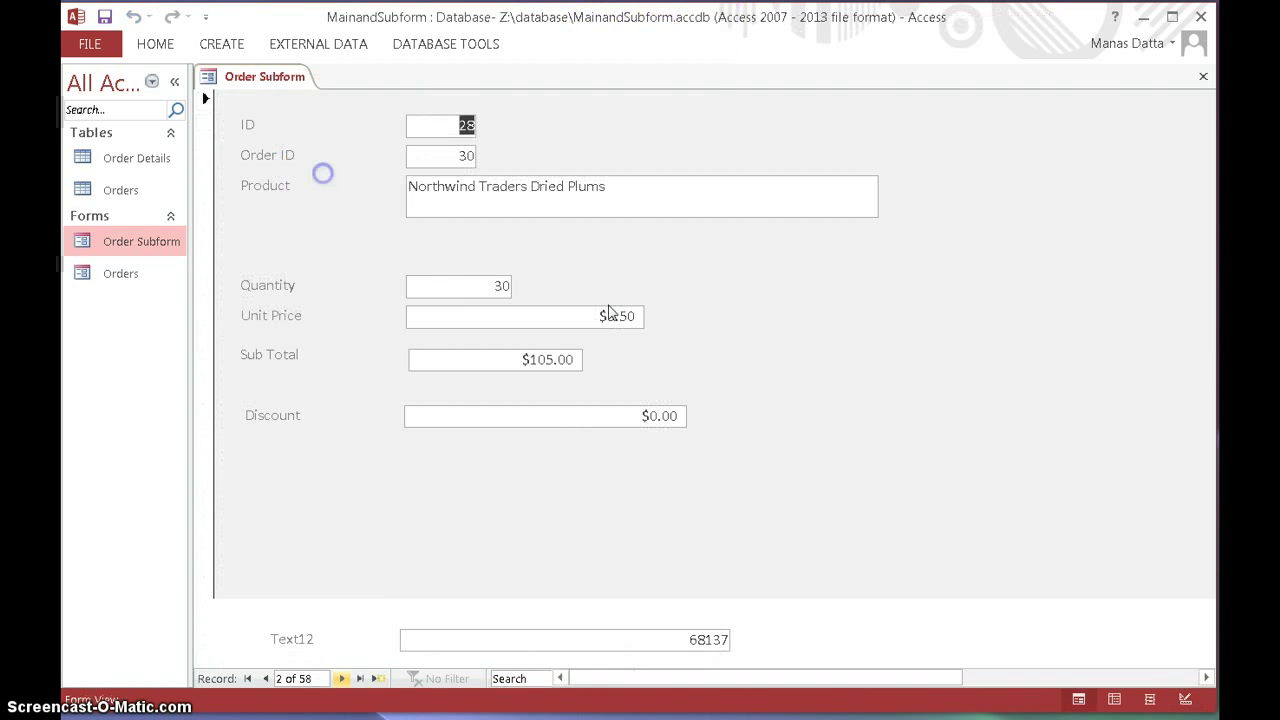
click(339, 678)
click(345, 678)
click(346, 678)
click(350, 678)
click(350, 678)
click(350, 678)
click(350, 678)
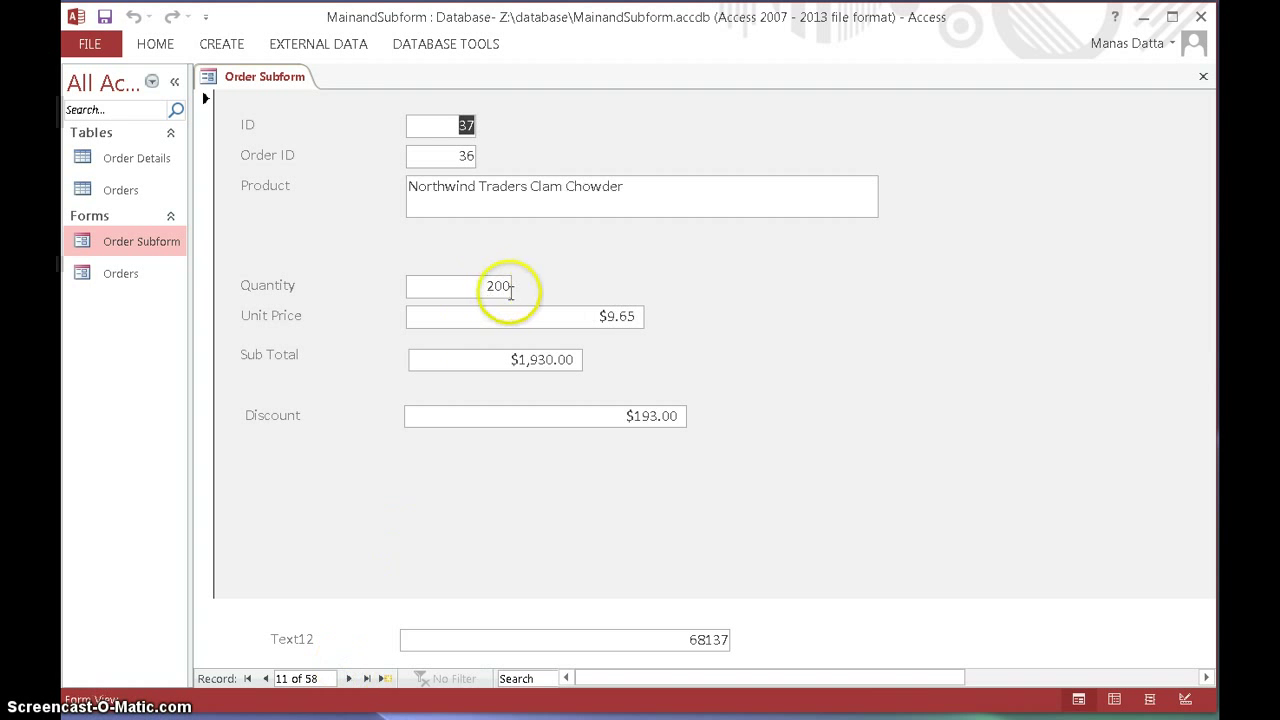